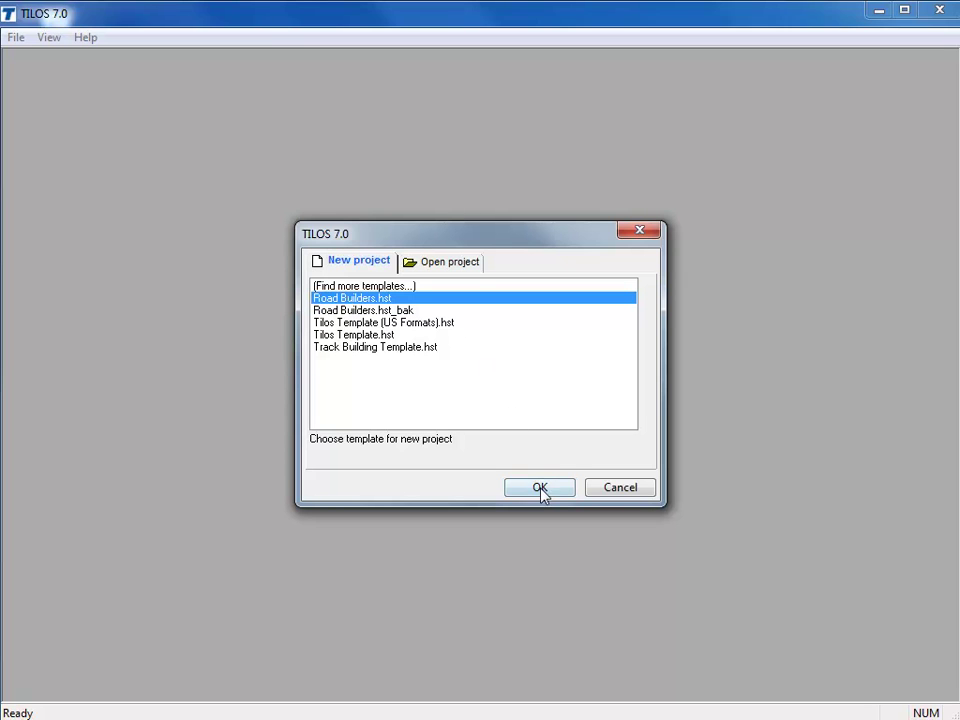
- Create a new project from the Road Builders.hst template and name it "Todays Project"
{"action": "left_click", "coordinate": [540, 488]}
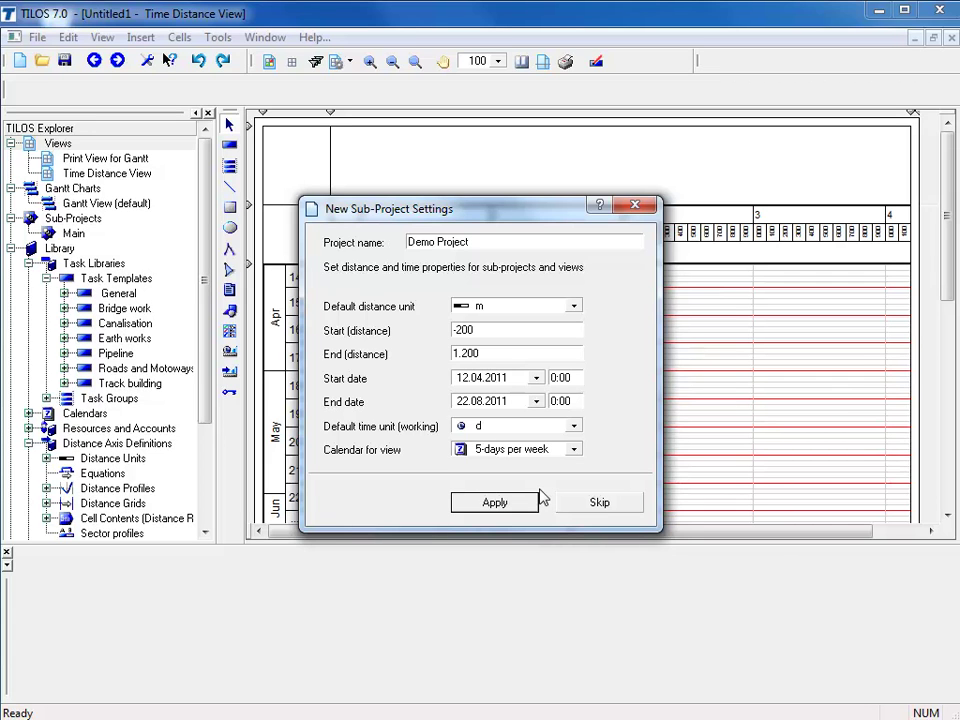
{"action": "left_click", "coordinate": [436, 248]}
{"action": "left_click", "coordinate": [436, 244]}
{"action": "key", "text": "BackSpace"}
{"action": "key", "text": "BackSpace"}
{"action": "key", "text": "BackSpace"}
{"action": "key", "text": "BackSpace"}
{"action": "type", "text": "Todays"}
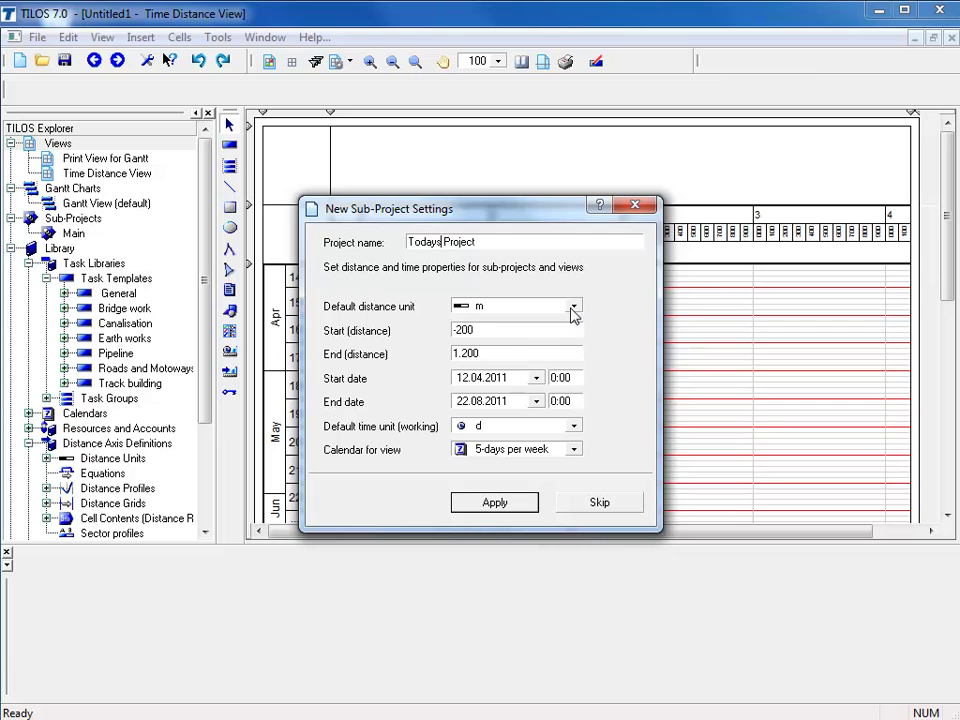
- Set the project's end distance to 4200 m, start date to 18.04.2011 and end date to 29.08.2011
{"action": "double_click", "coordinate": [489, 355]}
{"action": "type", "text": "4200"}
{"action": "left_click", "coordinate": [538, 380]}
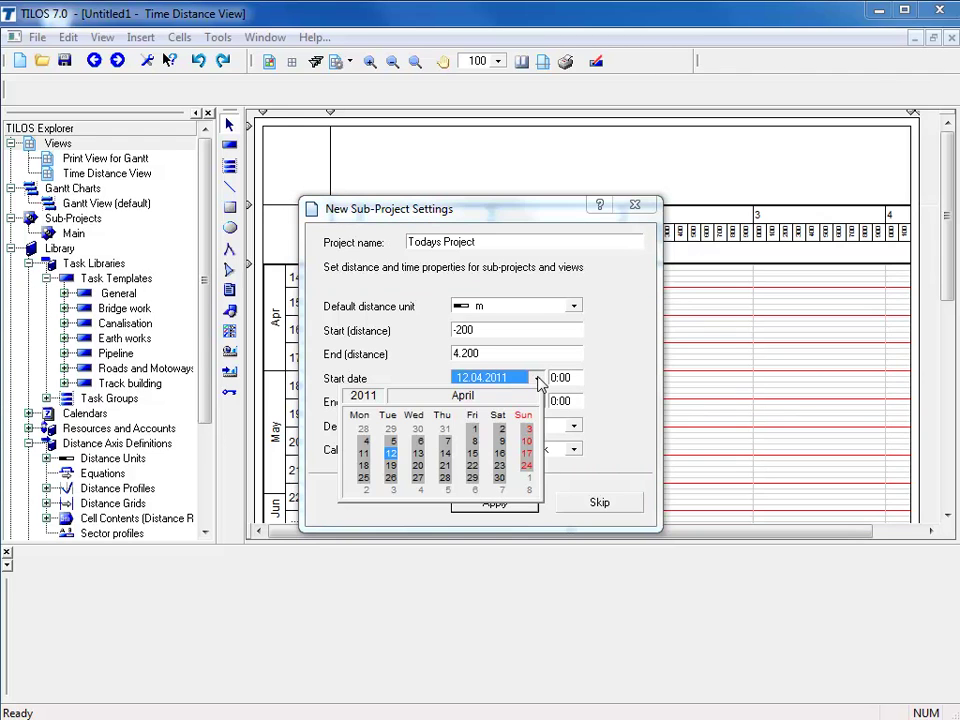
{"action": "left_click", "coordinate": [364, 466]}
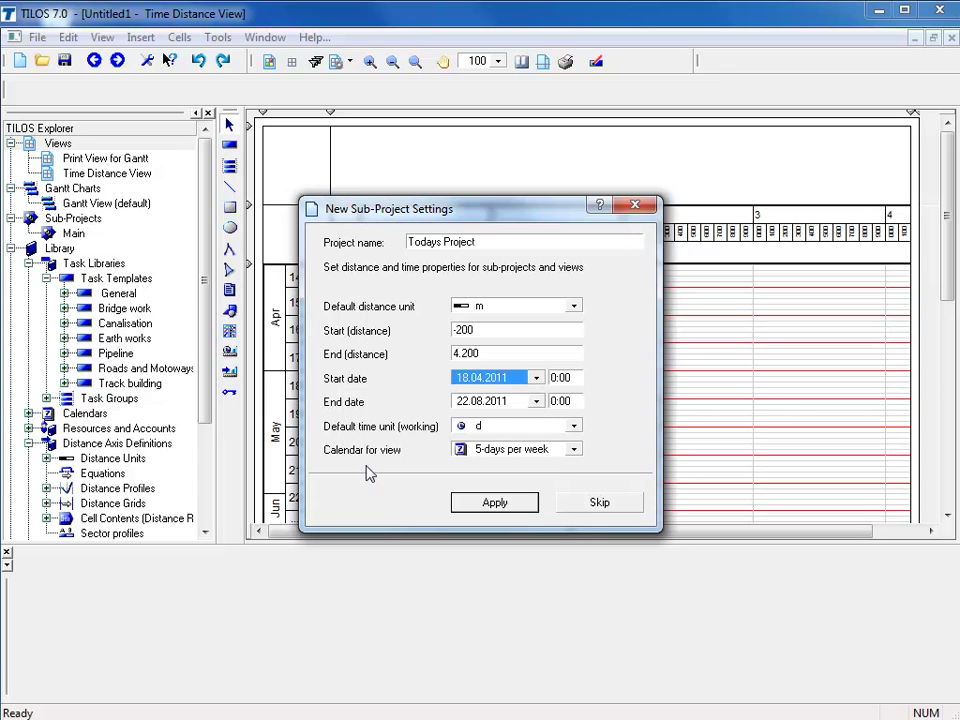
{"action": "left_click", "coordinate": [538, 401]}
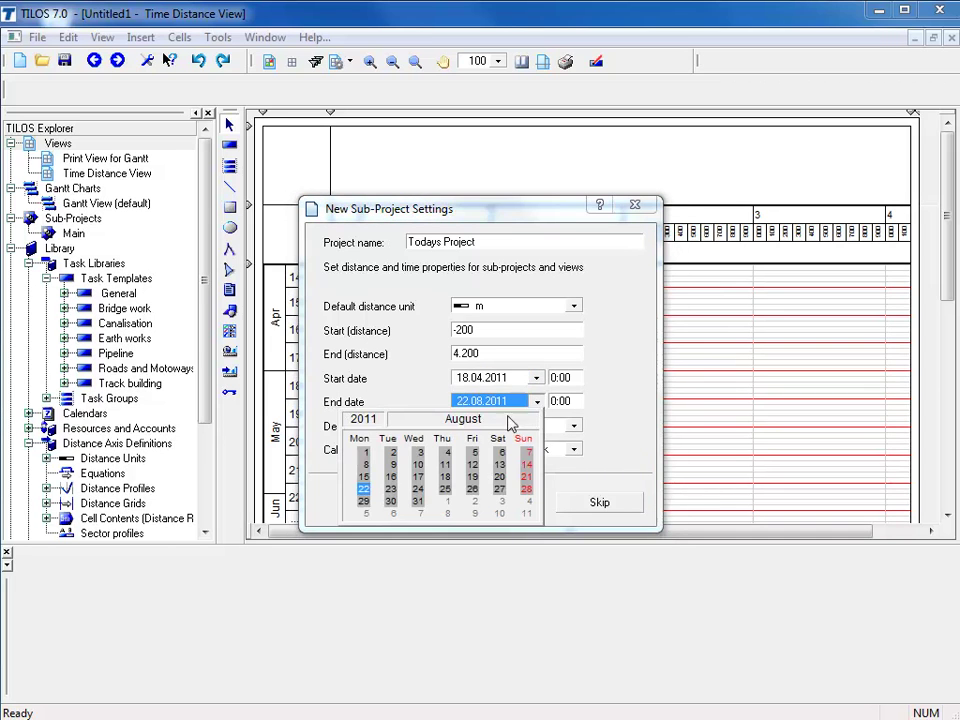
{"action": "left_click", "coordinate": [363, 502]}
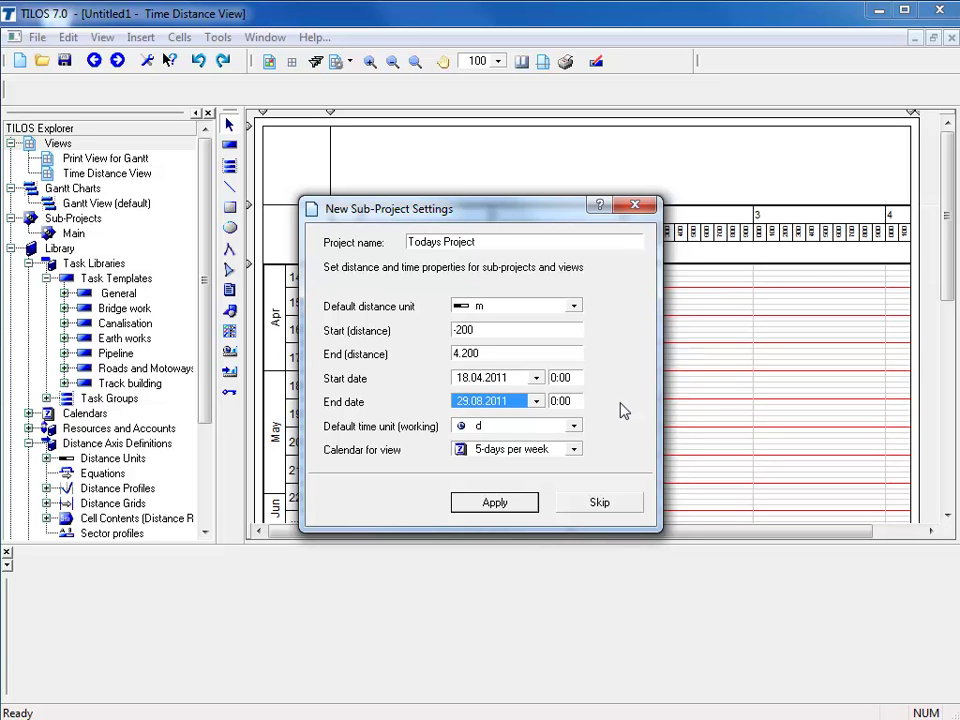
- Apply the sub-project settings with the default time unit d and save the file as Todays Project.hsp
{"action": "left_click", "coordinate": [547, 430]}
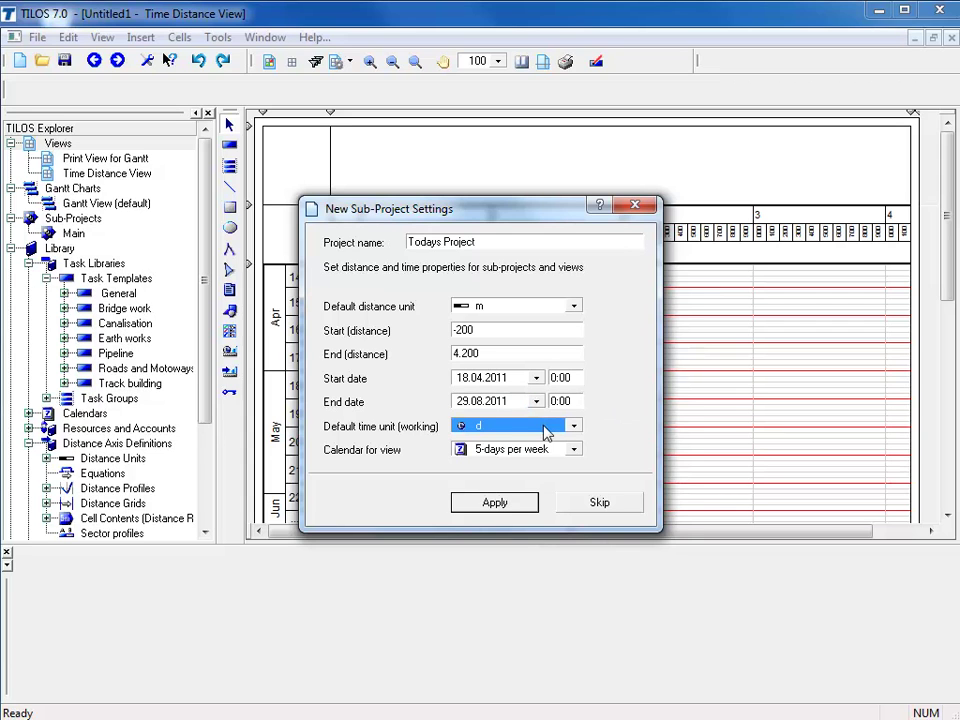
{"action": "left_click", "coordinate": [519, 507]}
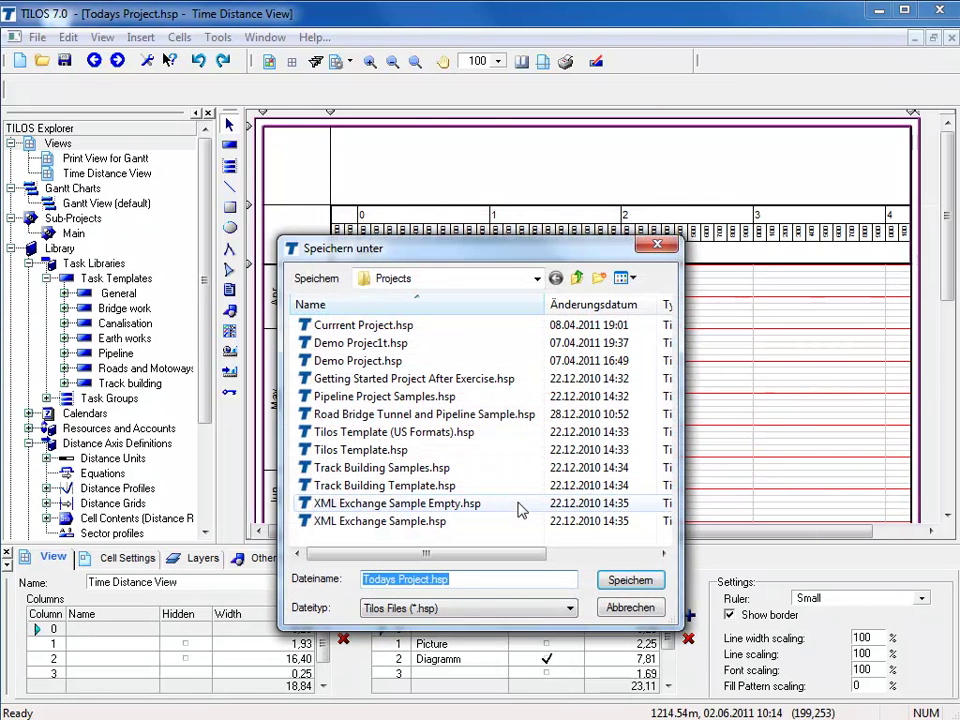
{"action": "left_click", "coordinate": [622, 580]}
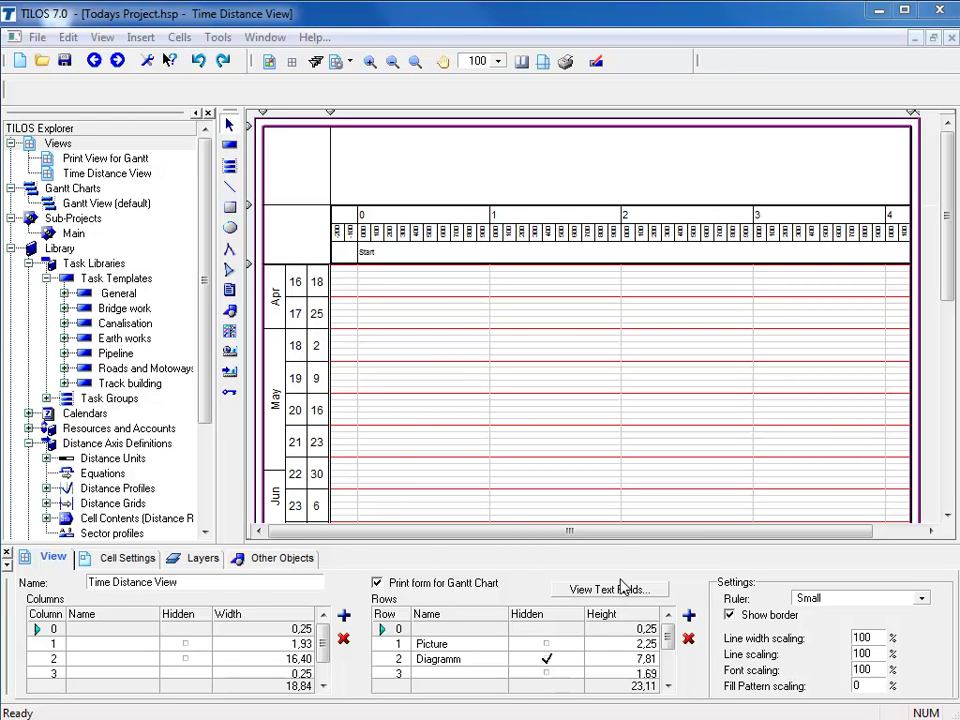
- Draw a graphic object frame in the empty picture cell above the distance scale, spanning about 130 to 1420 m
{"action": "left_click", "coordinate": [480, 440]}
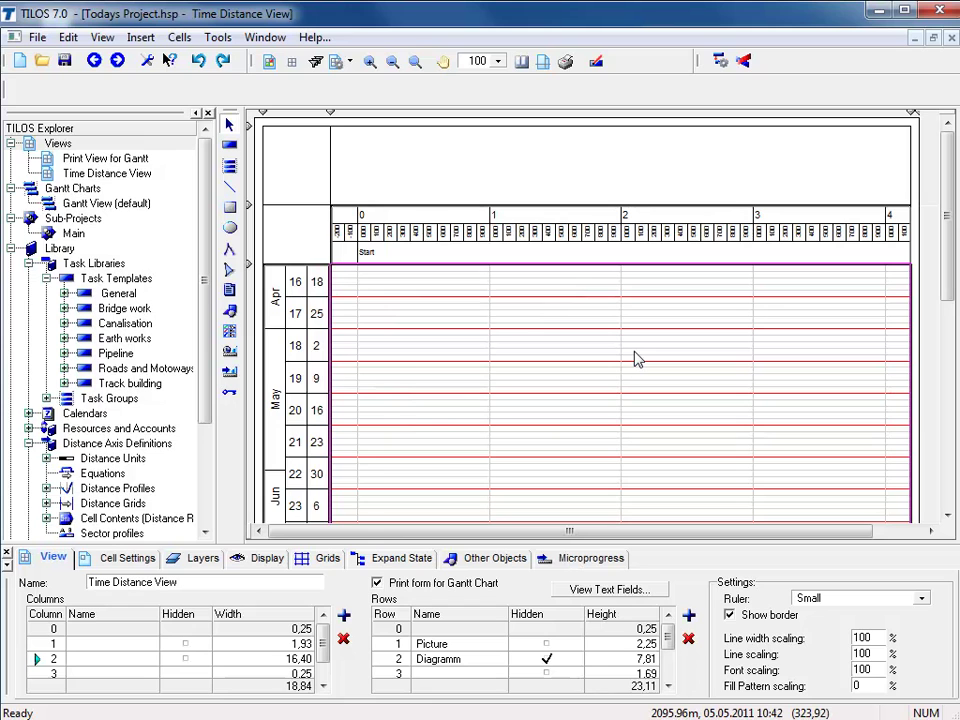
{"action": "left_click", "coordinate": [583, 180]}
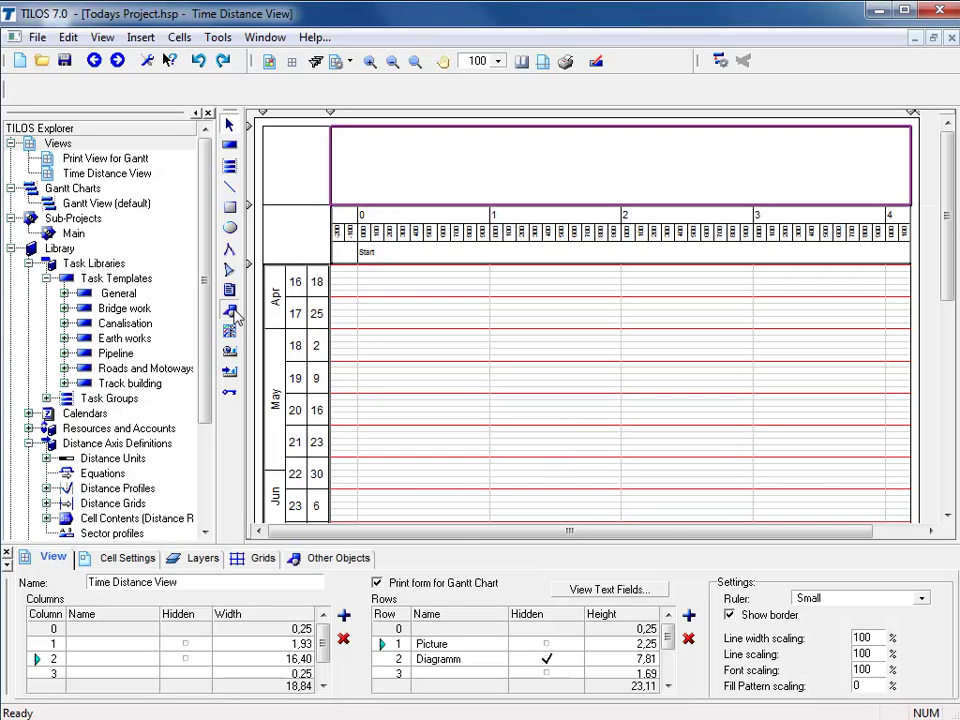
{"action": "left_click", "coordinate": [235, 312]}
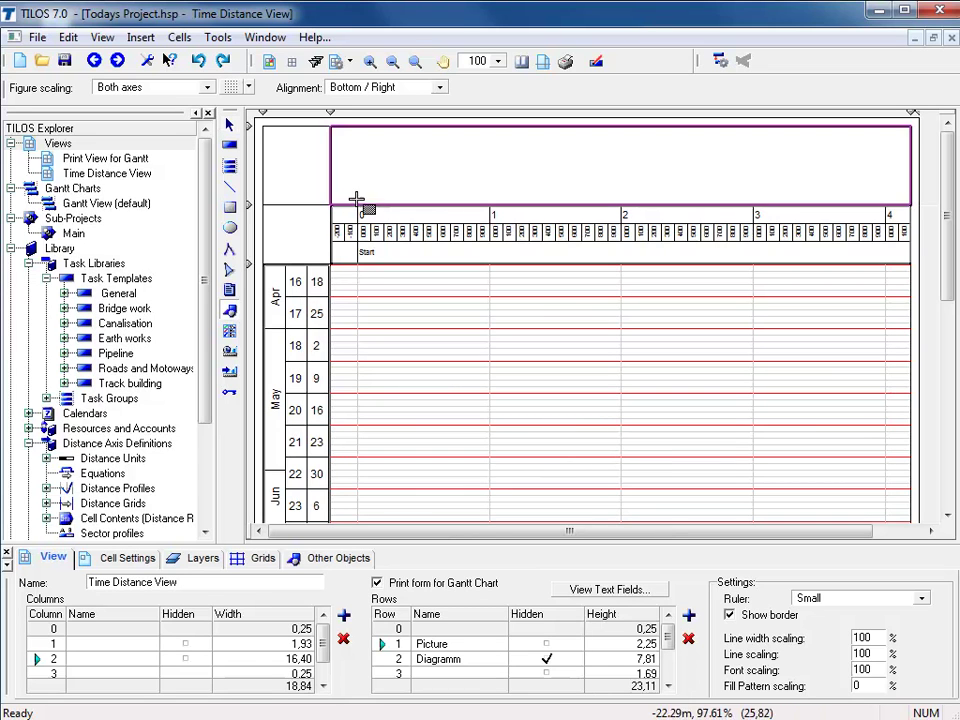
{"action": "left_click_drag", "start_coordinate": [376, 136], "coordinate": [548, 197]}
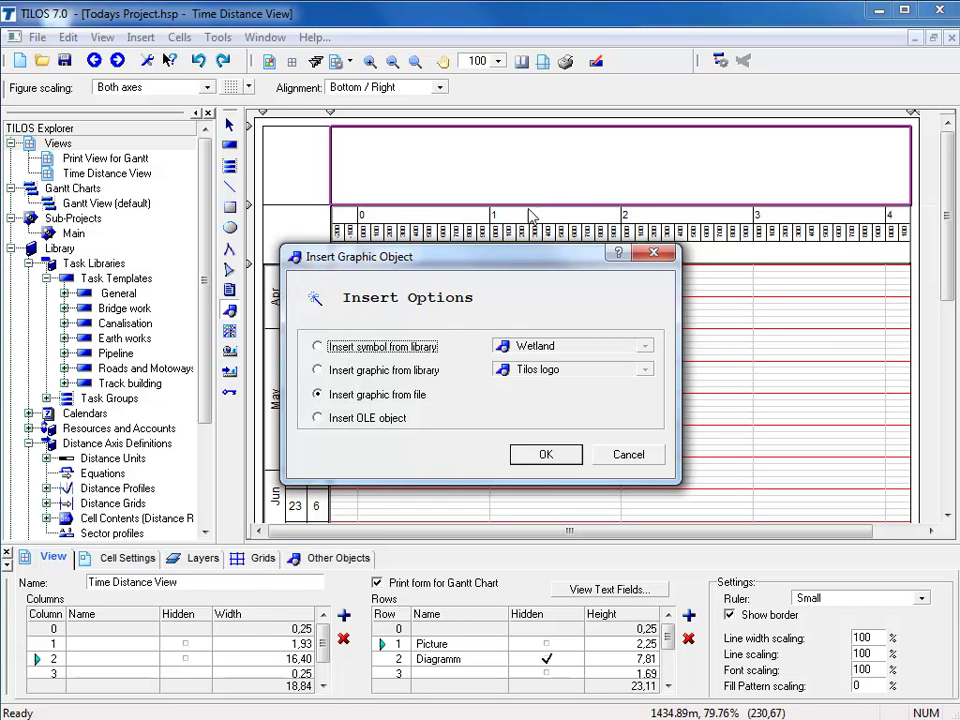
{"action": "left_click", "coordinate": [317, 347]}
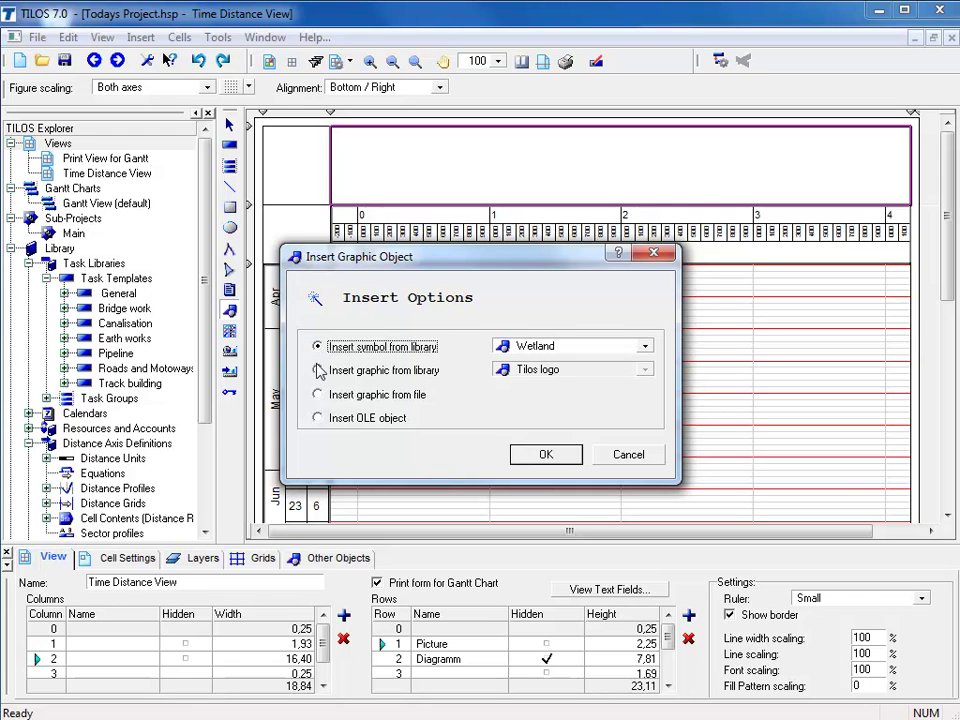
{"action": "left_click", "coordinate": [318, 371]}
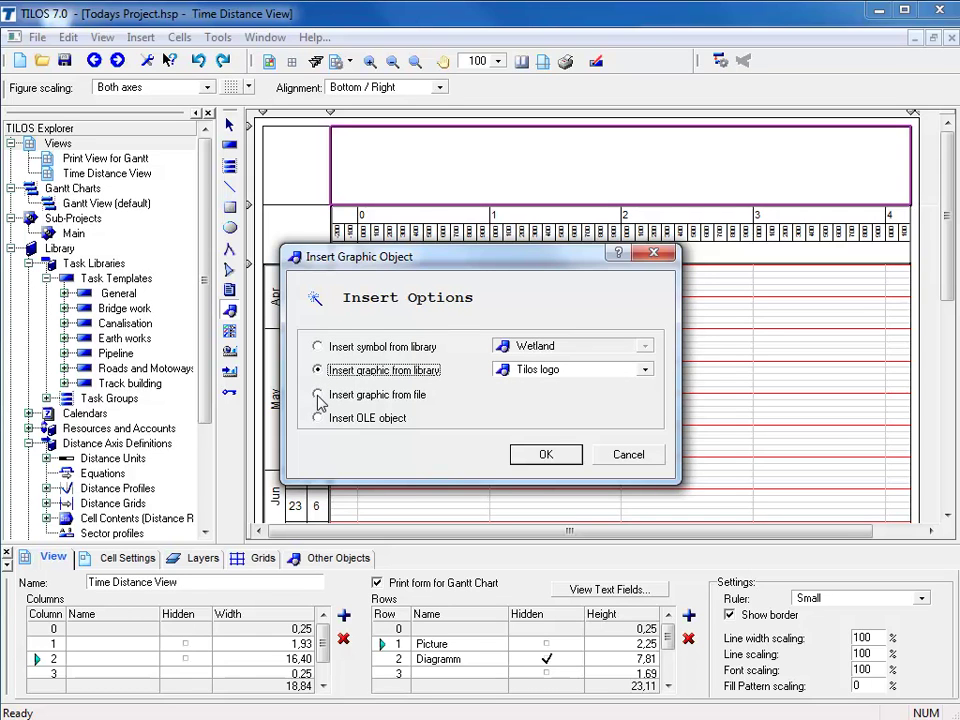
{"action": "left_click", "coordinate": [318, 395]}
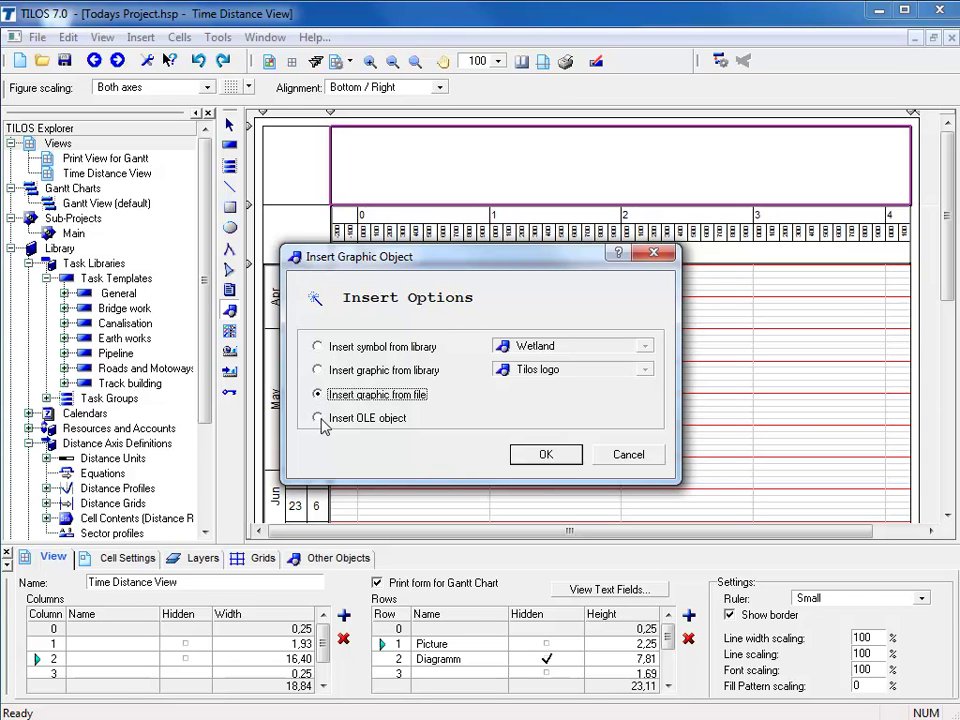
{"action": "left_click", "coordinate": [318, 419]}
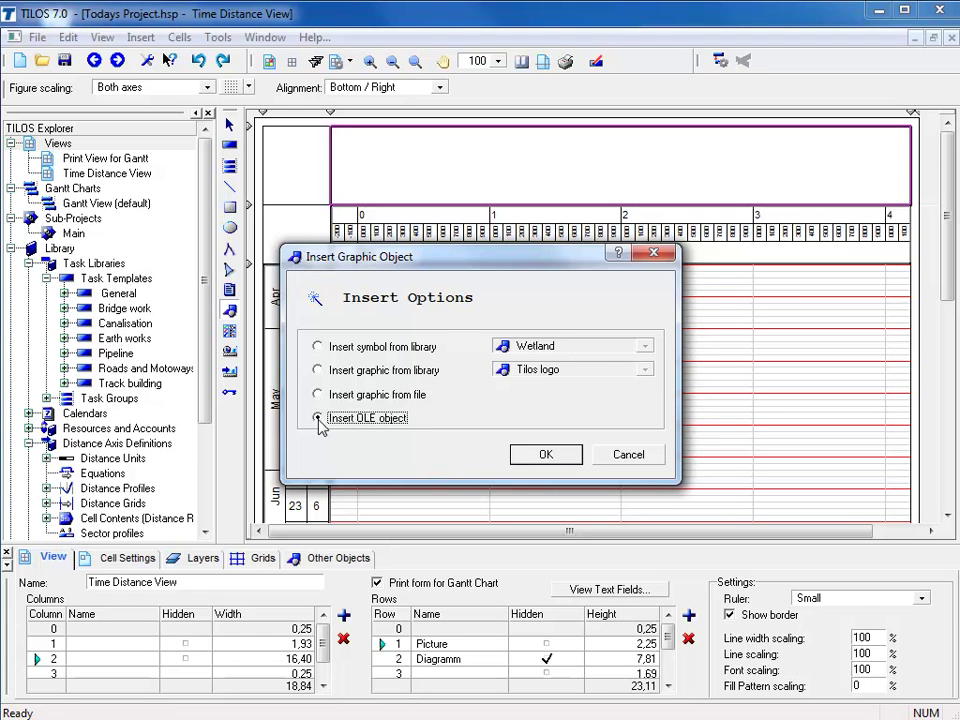
{"action": "left_click", "coordinate": [318, 396]}
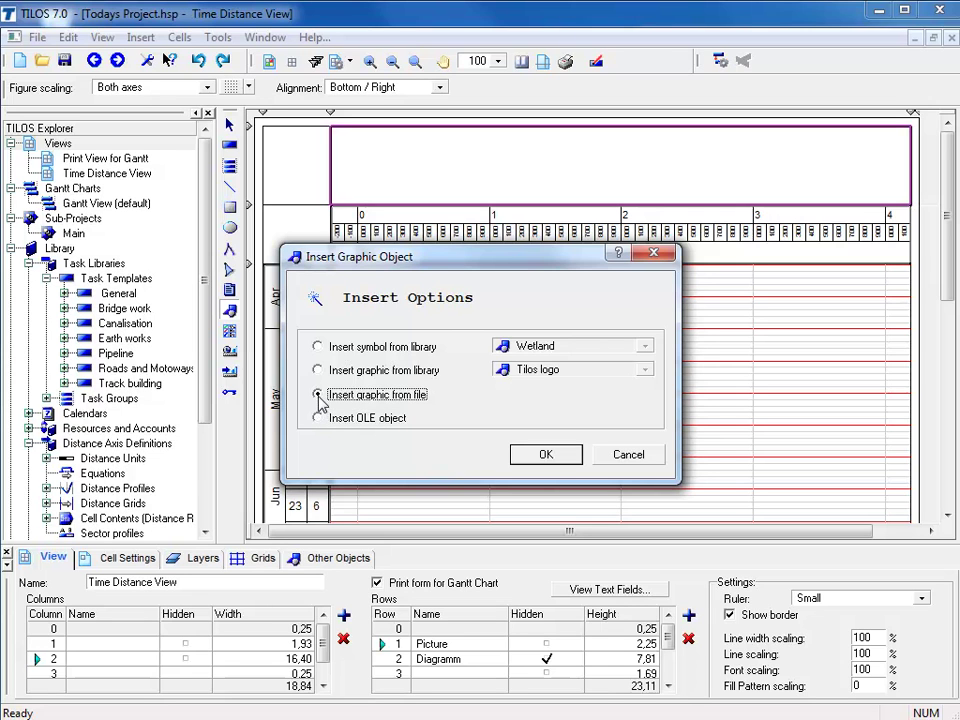
- Insert Road map.jpg from the TILOS7-Data Addon folder as a graphic from file
{"action": "left_click", "coordinate": [540, 455]}
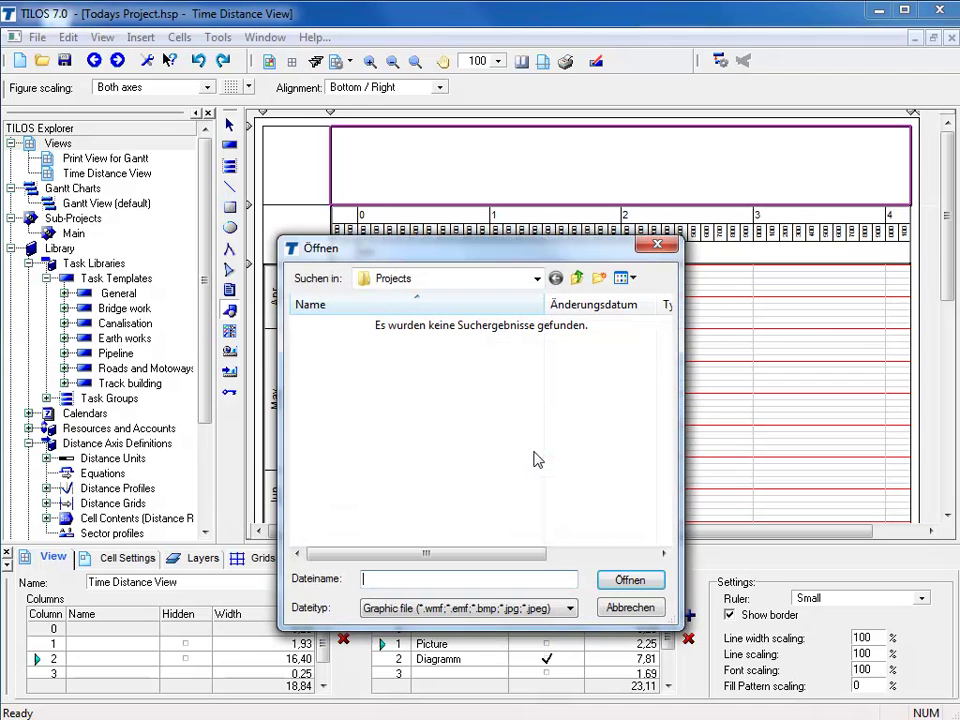
{"action": "left_click", "coordinate": [575, 285]}
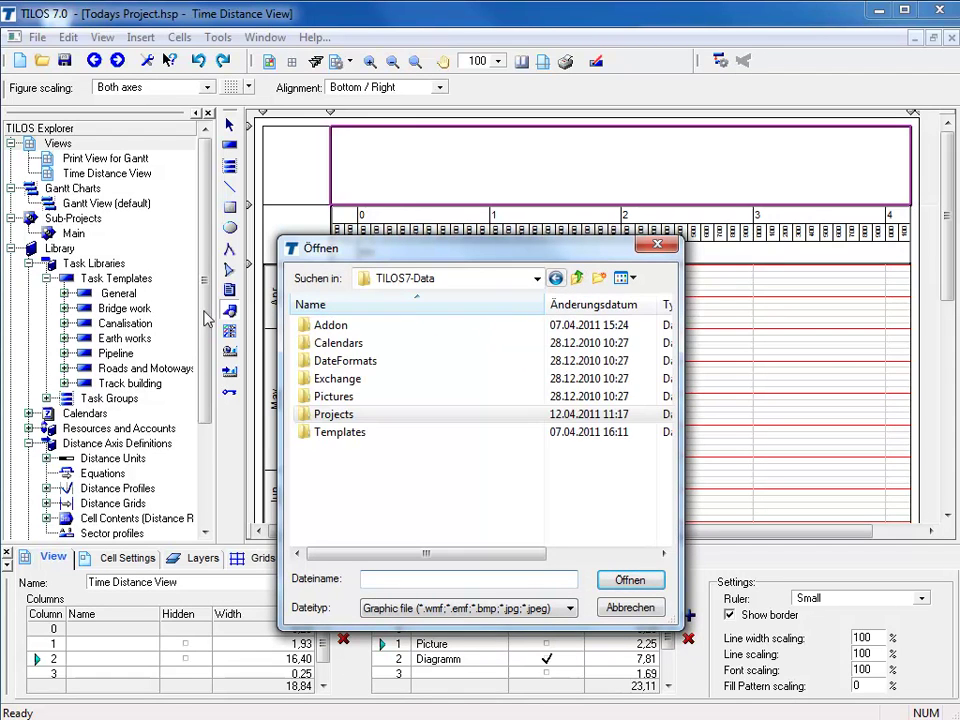
{"action": "left_click", "coordinate": [299, 327]}
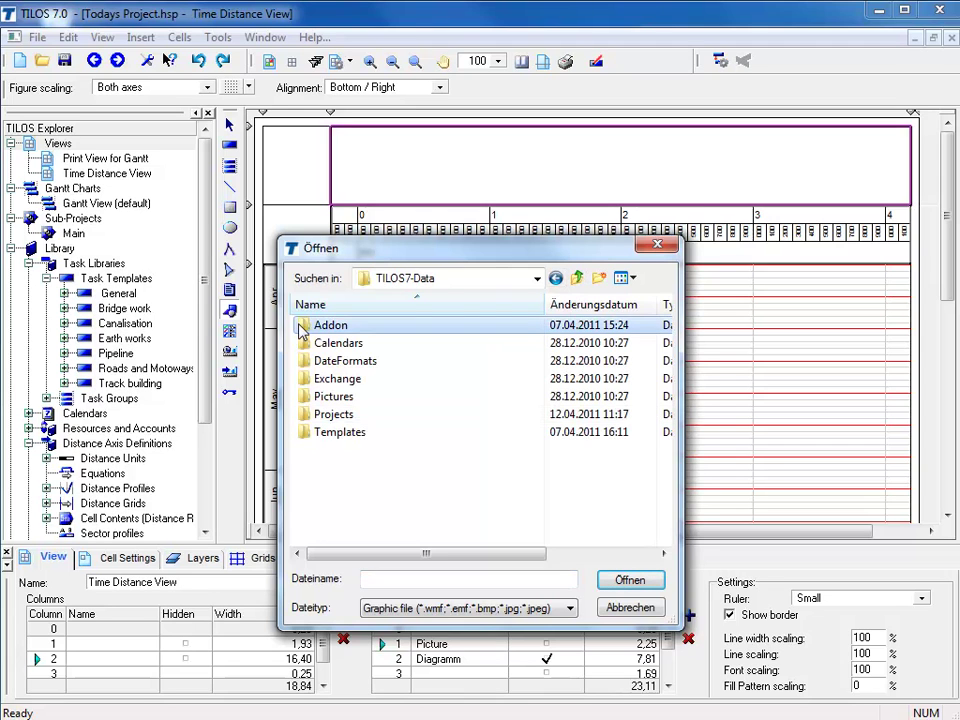
{"action": "double_click", "coordinate": [300, 328]}
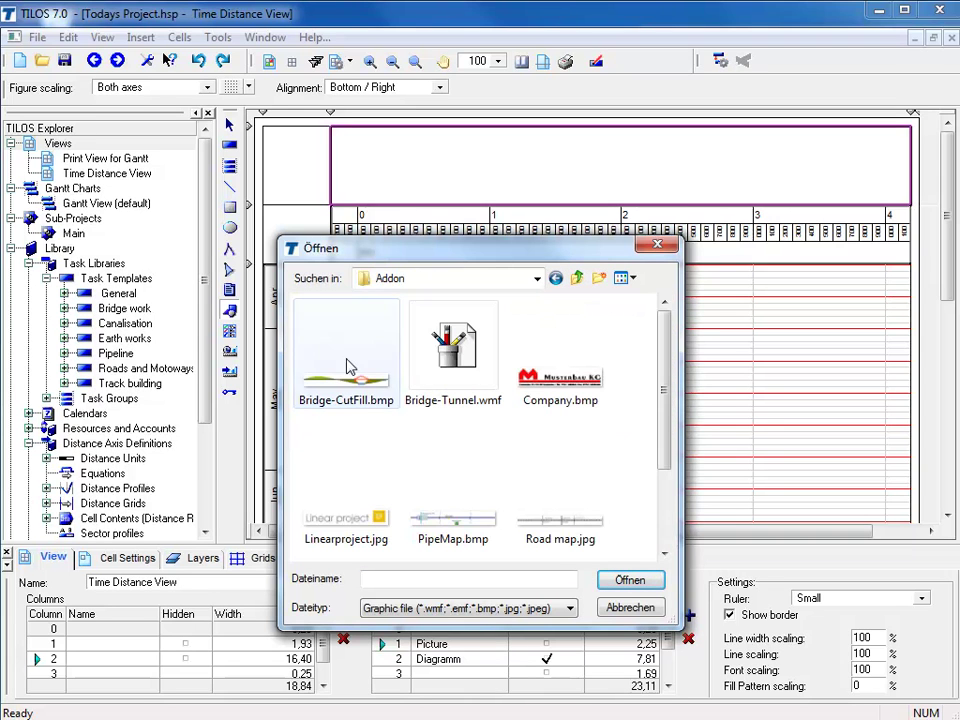
{"action": "left_click", "coordinate": [553, 477]}
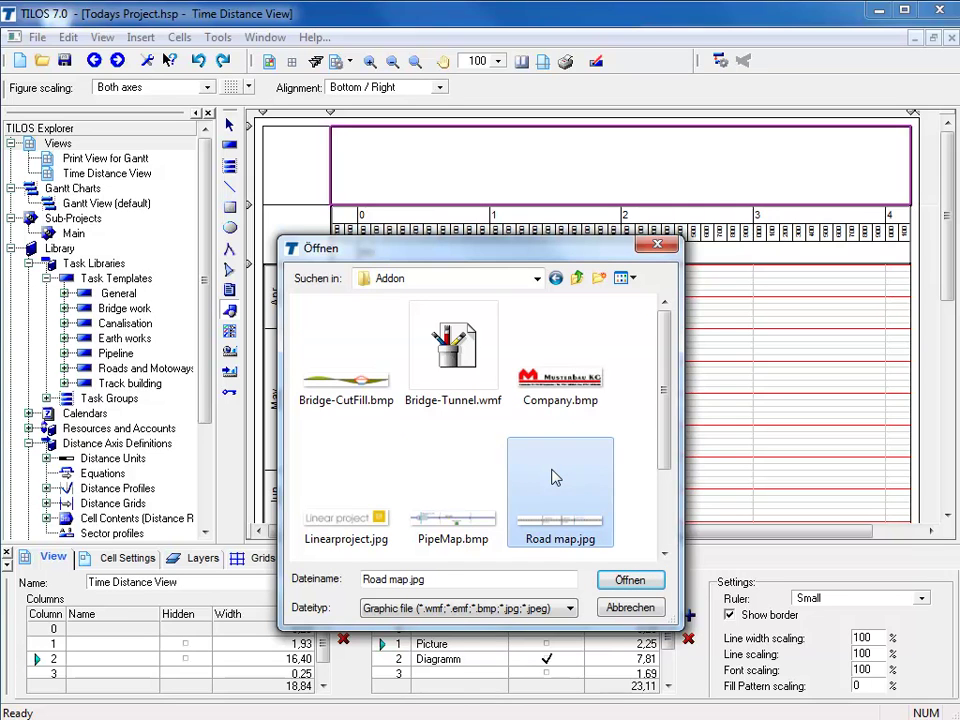
{"action": "left_click", "coordinate": [631, 584]}
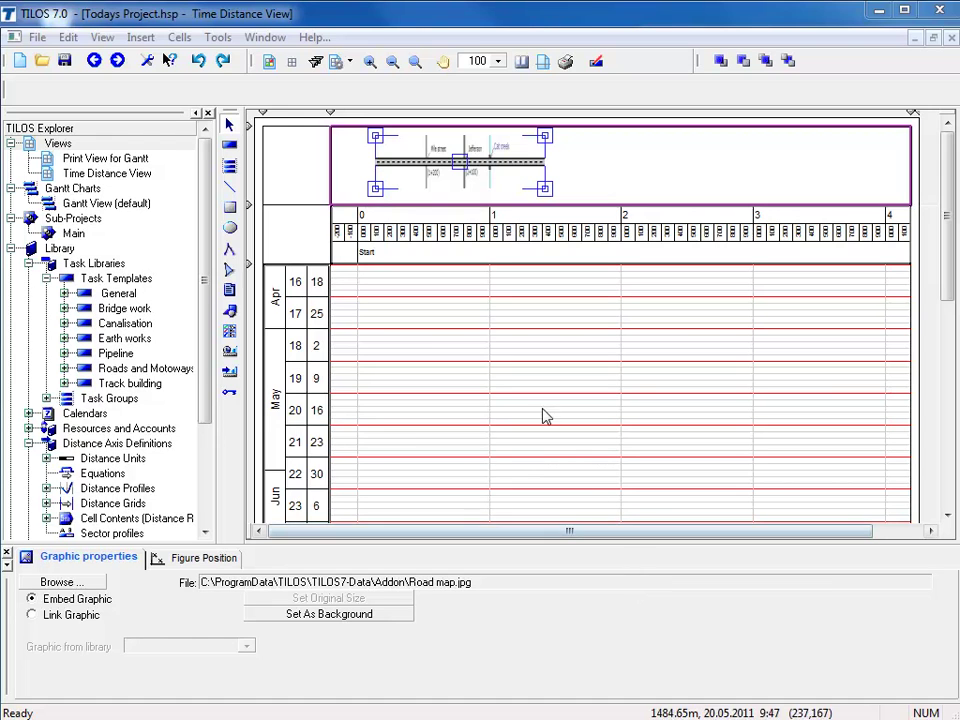
- Enlarge the road map graphic within the picture cell so it spans about 90 to 1820 m
{"action": "left_click_drag", "start_coordinate": [388, 188], "coordinate": [388, 196]}
{"action": "mouse_move", "coordinate": [545, 145]}
{"action": "left_mouse_down"}
{"action": "mouse_move", "coordinate": [898, 144]}
{"action": "mouse_move", "coordinate": [549, 148]}
{"action": "left_mouse_up"}
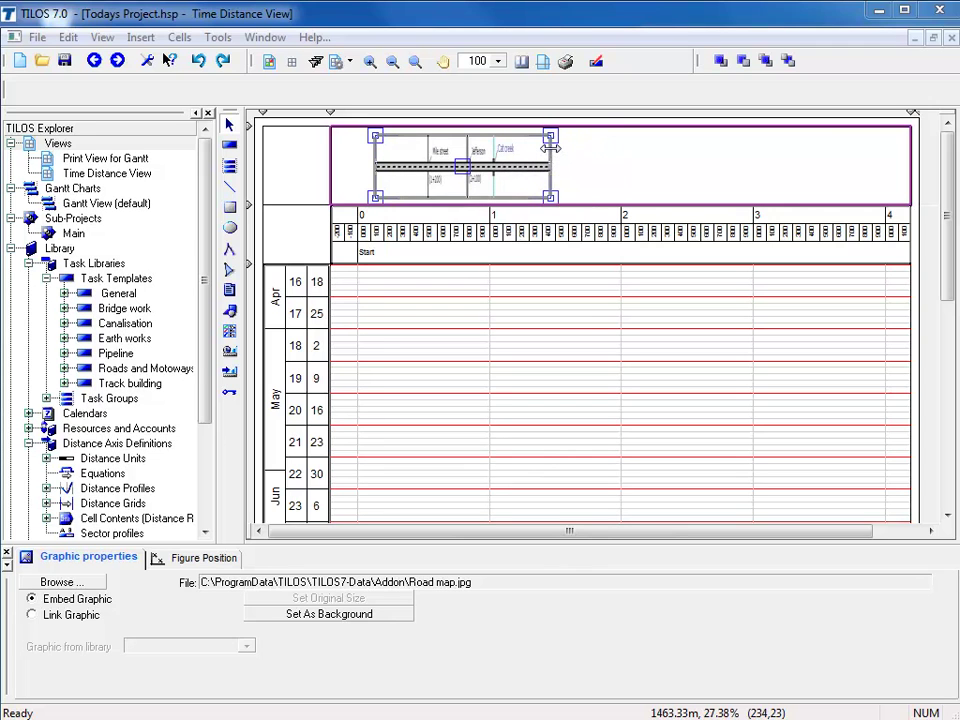
{"action": "left_click", "coordinate": [589, 317]}
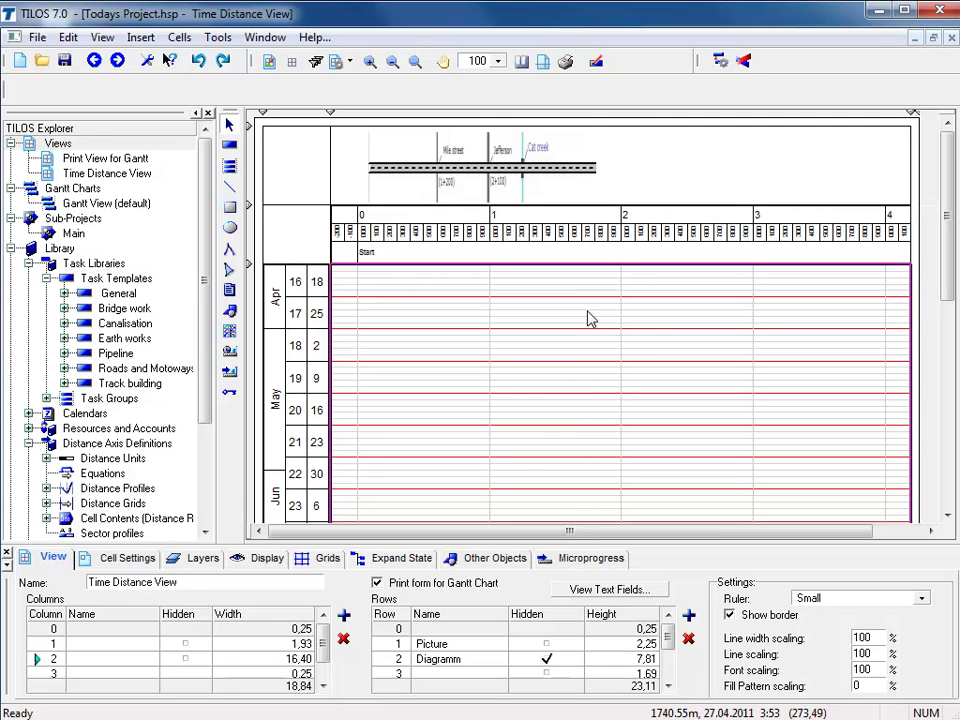
- Adjust the road map's figure position so the section from Mile street to Jefferson runs from distance 1200 to 2100
{"action": "left_click", "coordinate": [575, 197]}
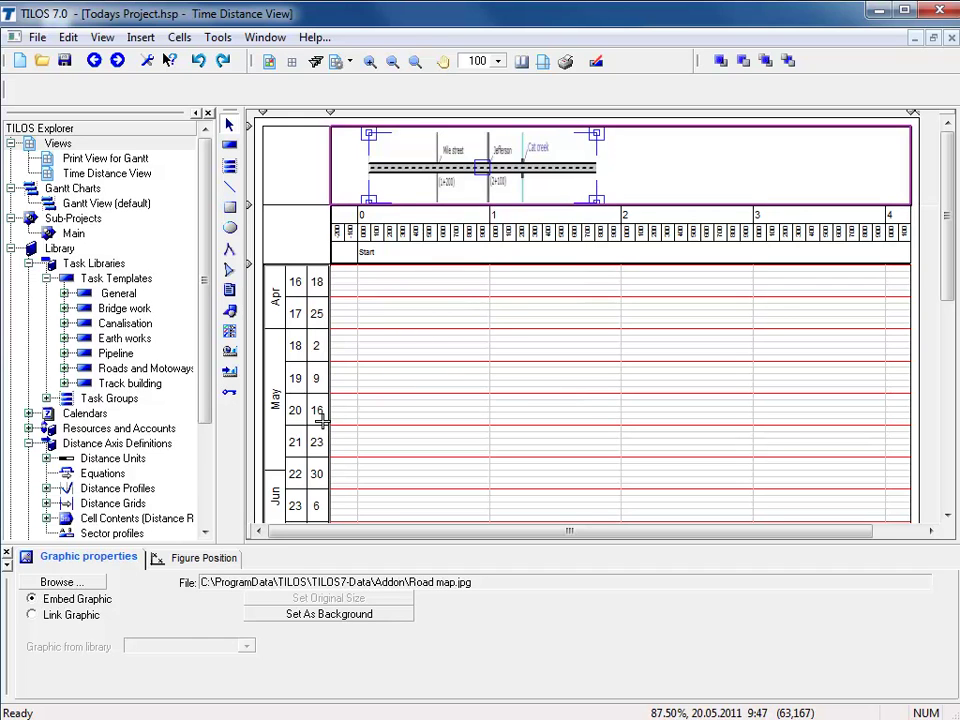
{"action": "left_click", "coordinate": [229, 566]}
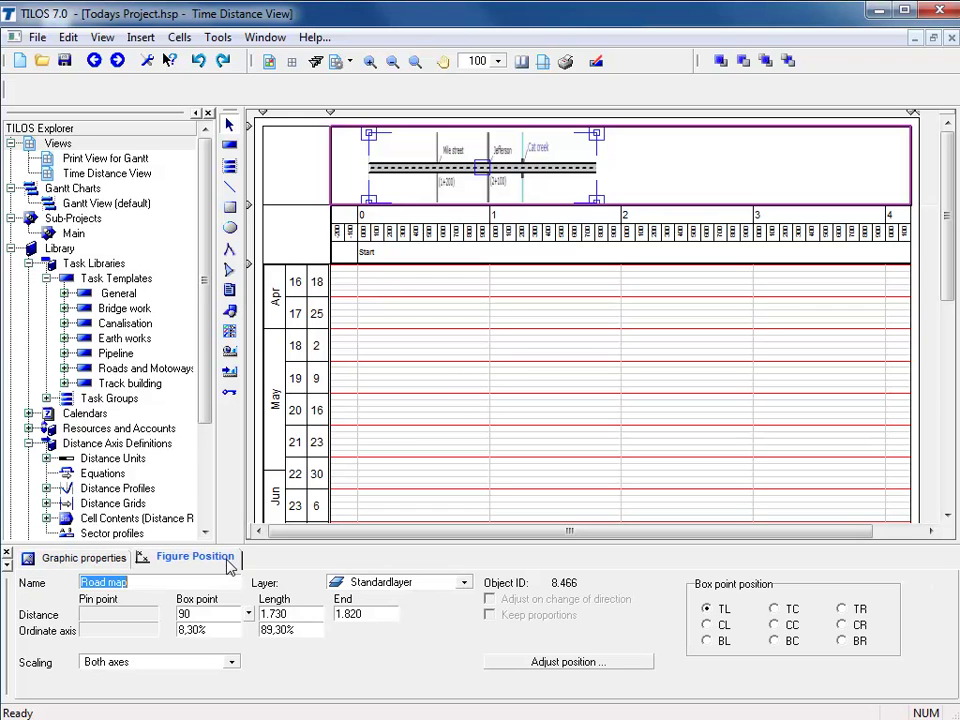
{"action": "left_click", "coordinate": [566, 664]}
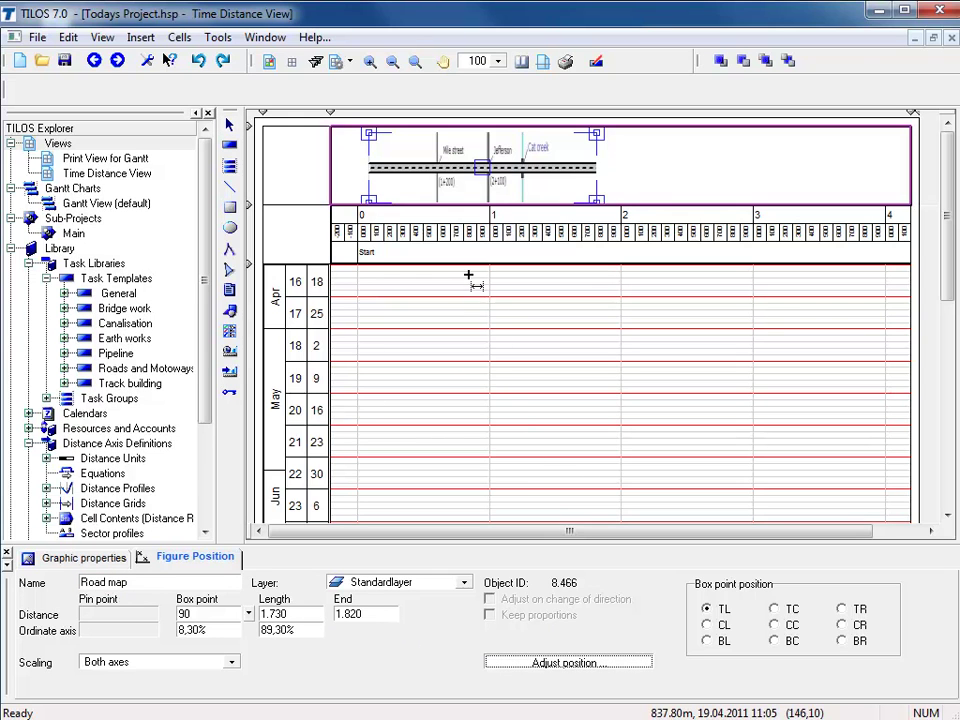
{"action": "left_click", "coordinate": [440, 155]}
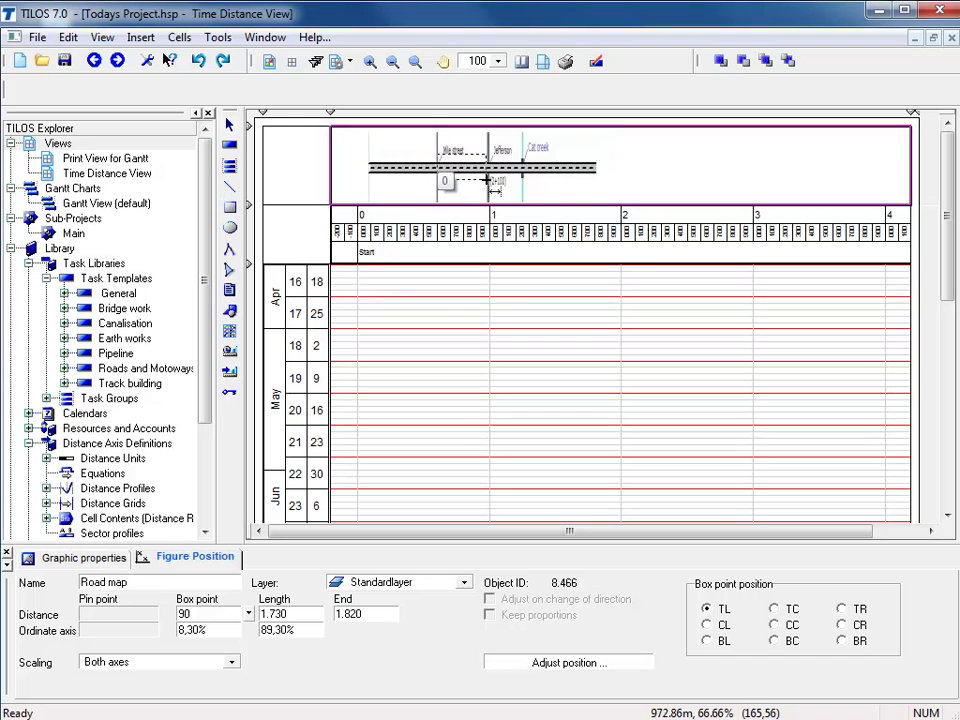
{"action": "left_click_drag", "start_coordinate": [488, 180], "coordinate": [489, 181]}
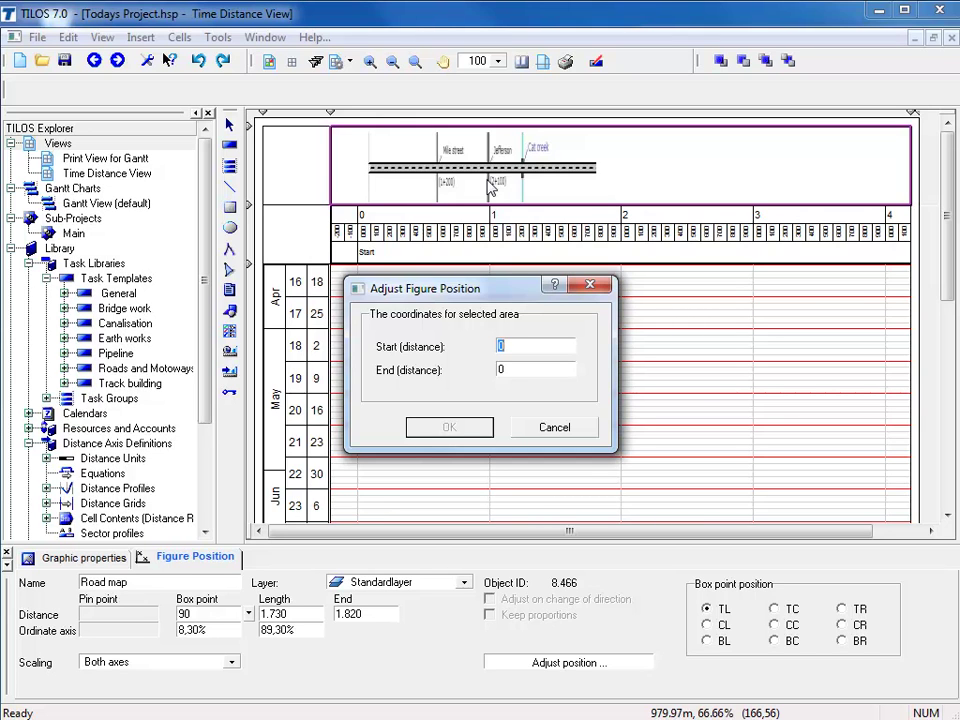
{"action": "type", "text": "1200"}
{"action": "key", "text": "Tab"}
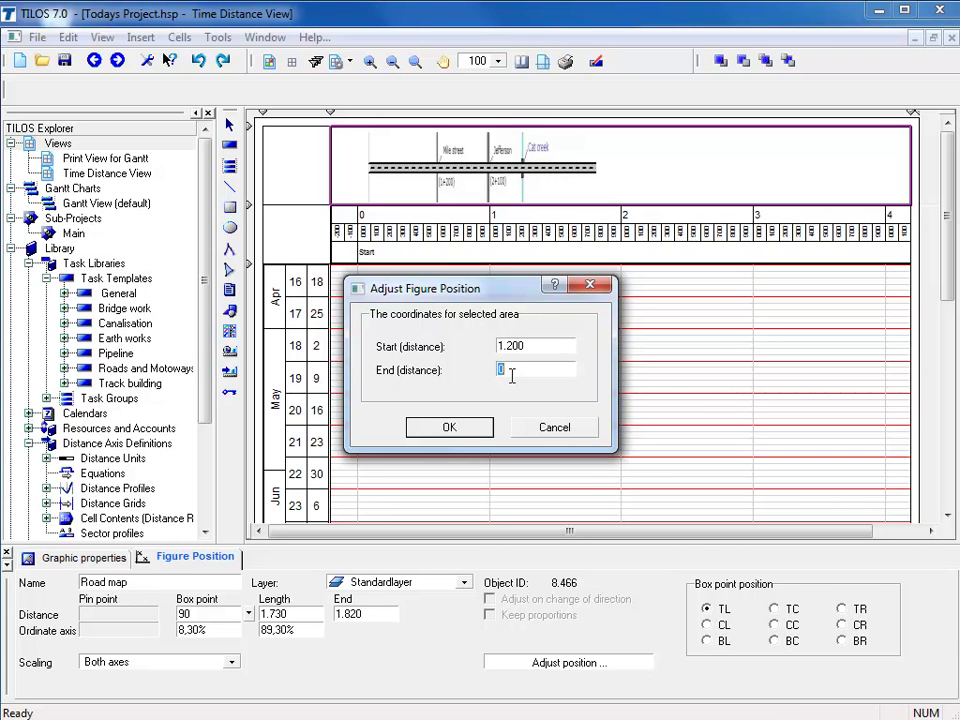
{"action": "type", "text": "2100"}
{"action": "left_click", "coordinate": [452, 426]}
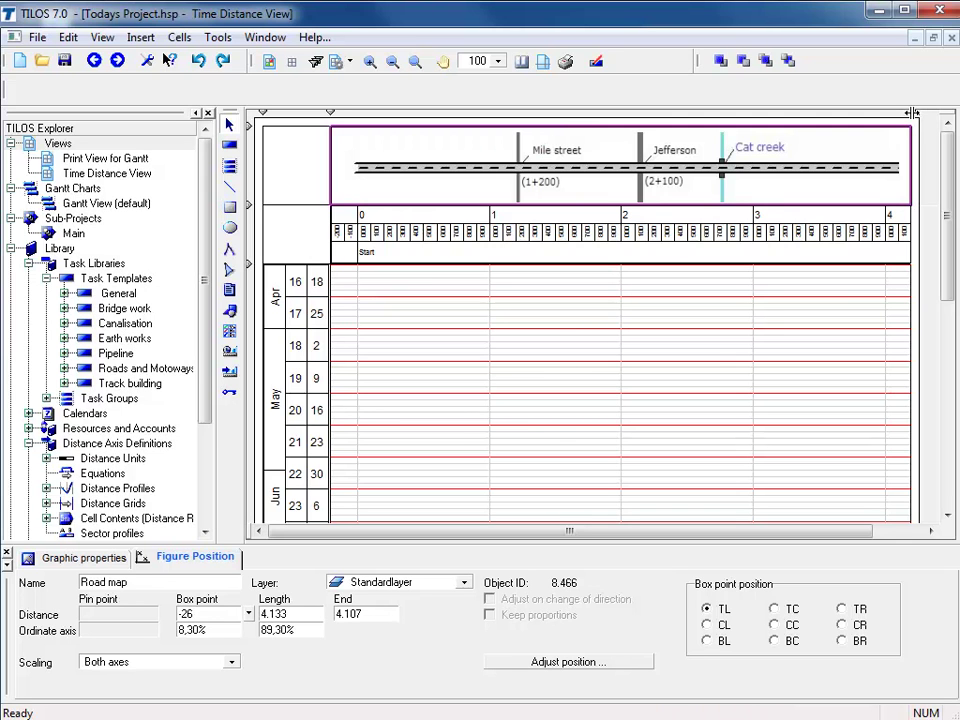
- Widen the column holding the road map and time-distance diagram, and select the time-distance cell
{"action": "left_click_drag", "start_coordinate": [912, 112], "coordinate": [938, 163]}
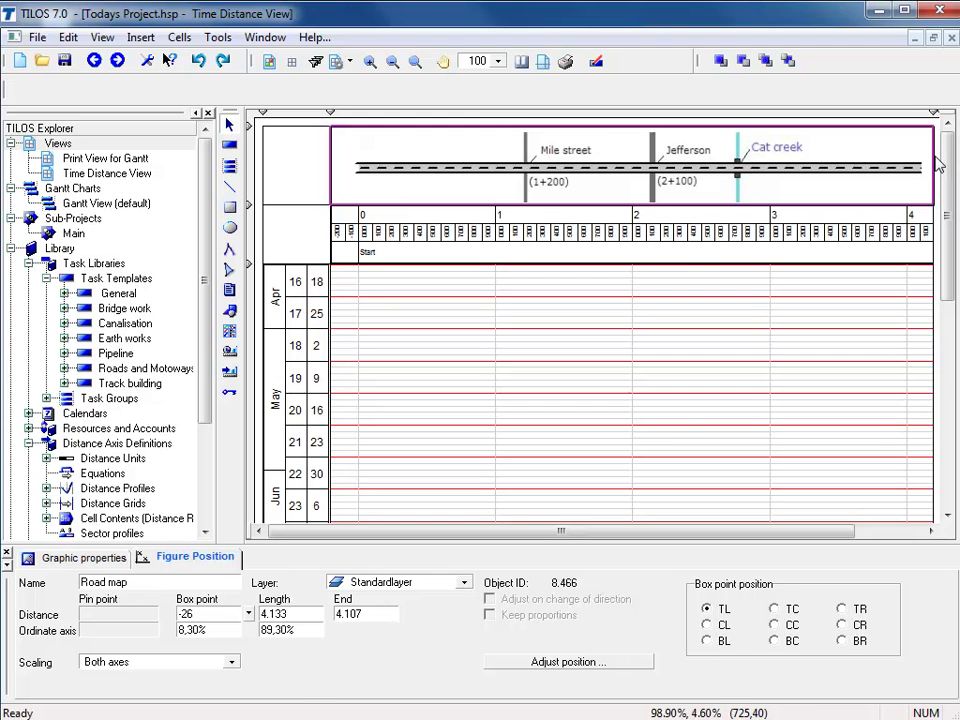
{"action": "left_click", "coordinate": [683, 435]}
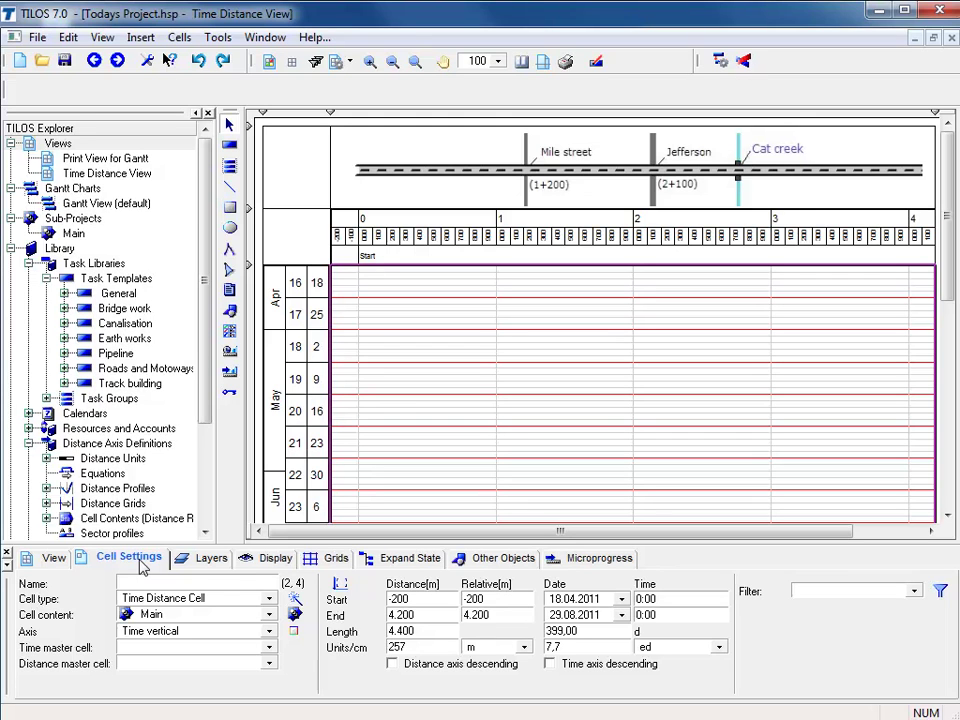
- Try a start distance of 1.000 m for the time-distance cell, and undo the change
{"action": "double_click", "coordinate": [413, 598]}
{"action": "type", "text": "1.000"}
{"action": "key", "text": "Return"}
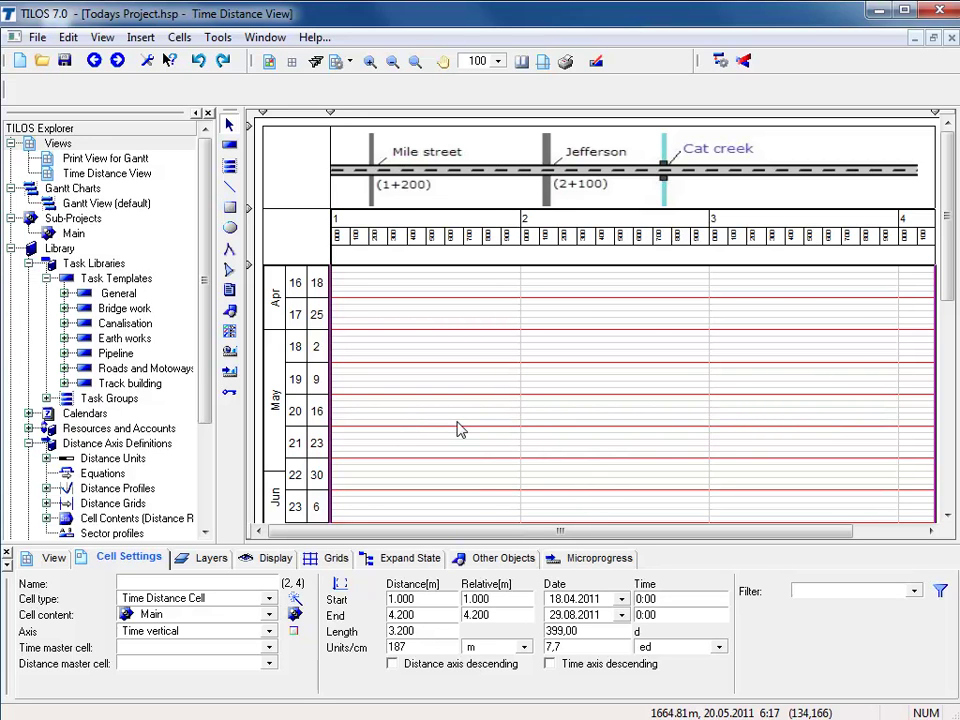
{"action": "left_click", "coordinate": [199, 61]}
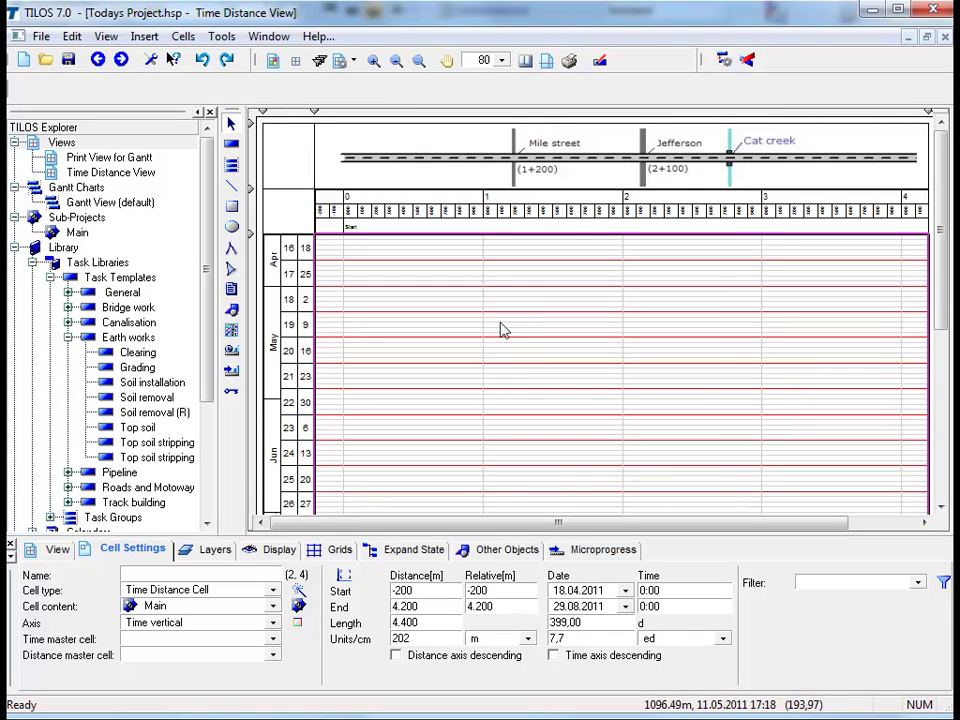
- Open the Station point for Grids distance profile used by the {Name} line of the distance scale for editing
{"action": "left_click", "coordinate": [561, 215]}
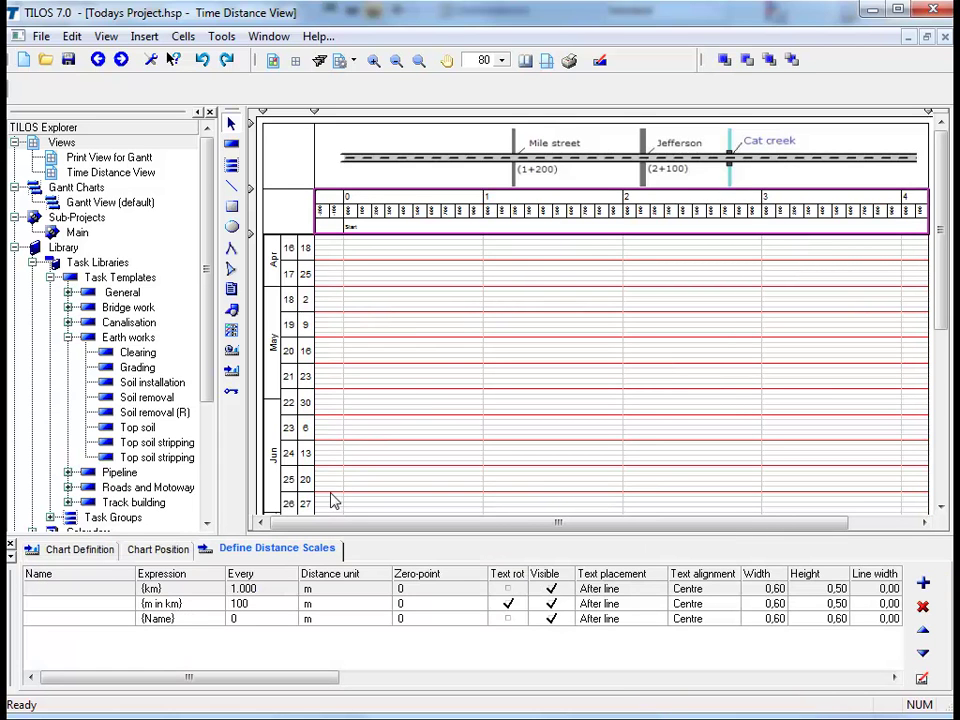
{"action": "left_click", "coordinate": [297, 553]}
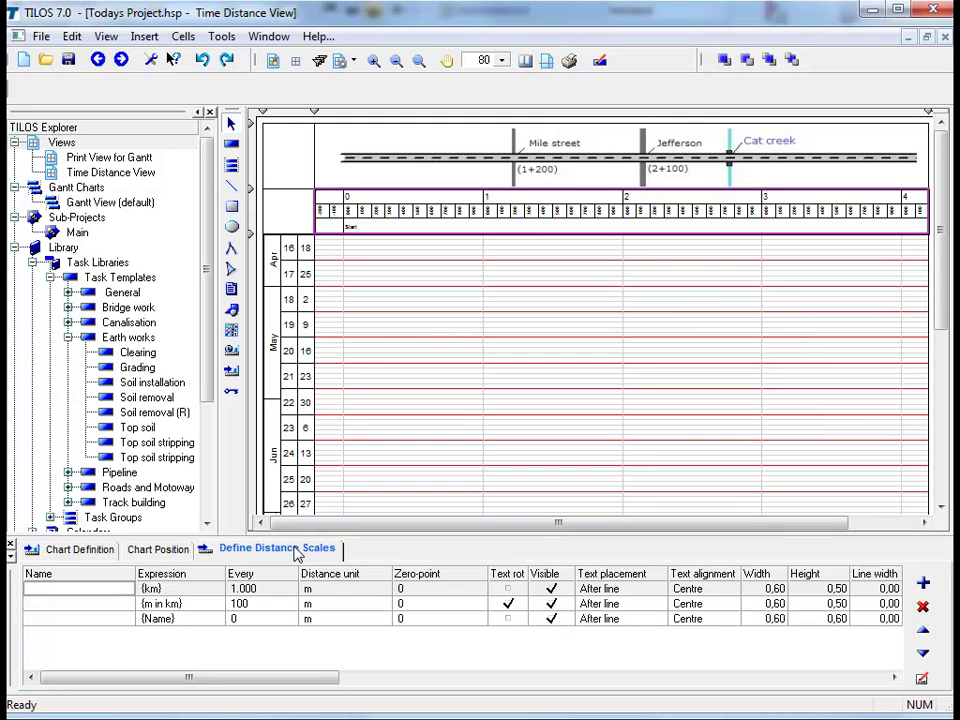
{"action": "double_click", "coordinate": [105, 620]}
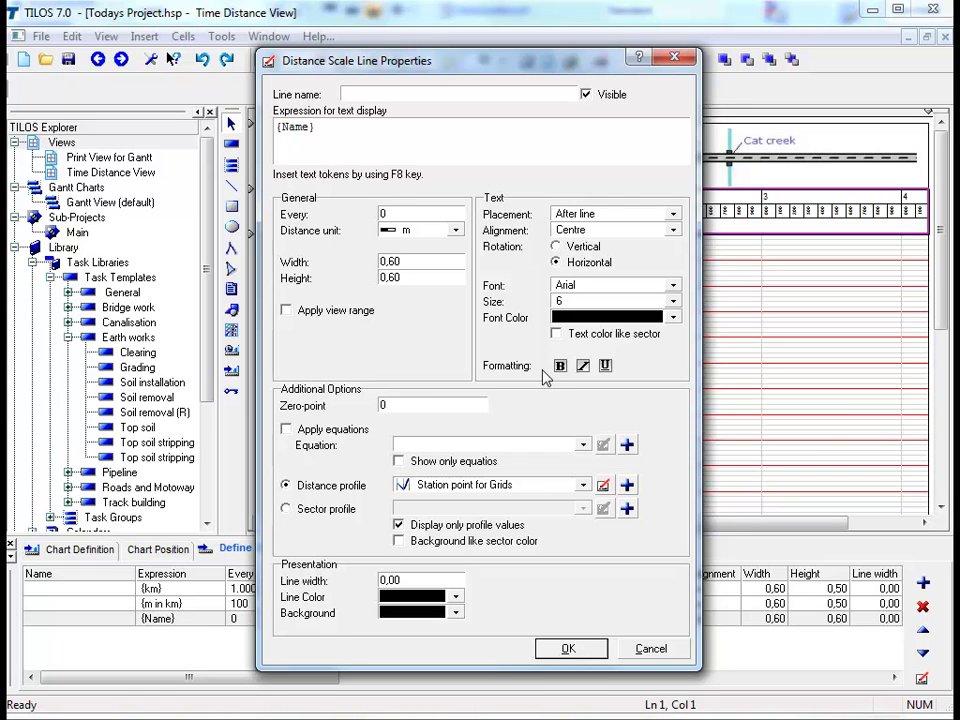
{"action": "left_click", "coordinate": [604, 486]}
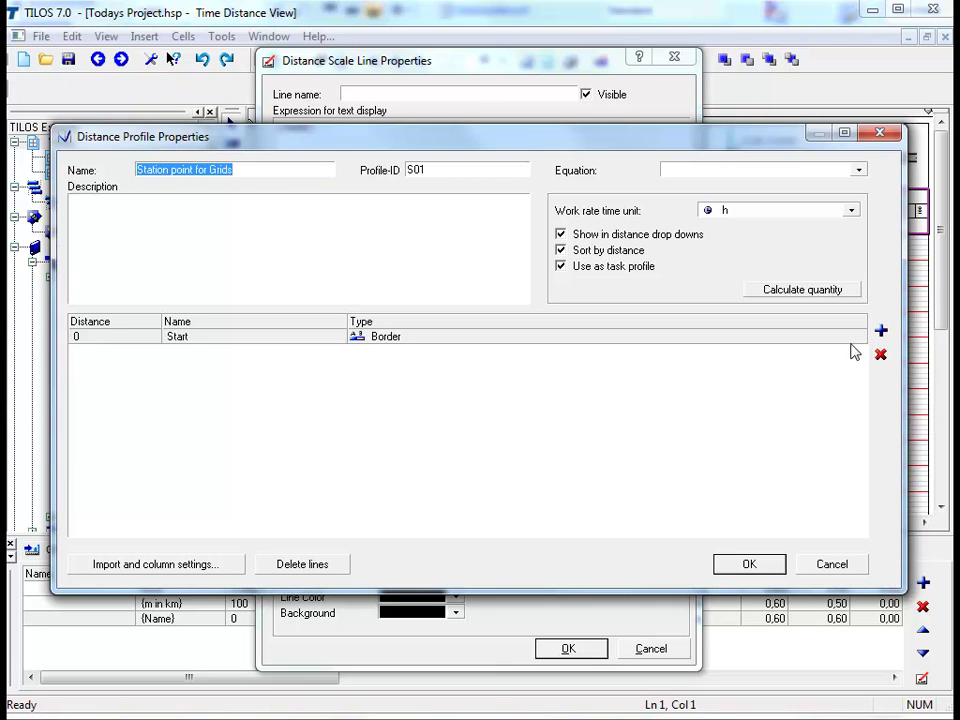
- Copy the station, type and name rows for 0 to 4000 from the Excel sheet and import them into the Station point for Grids profile
{"action": "left_click", "coordinate": [160, 566]}
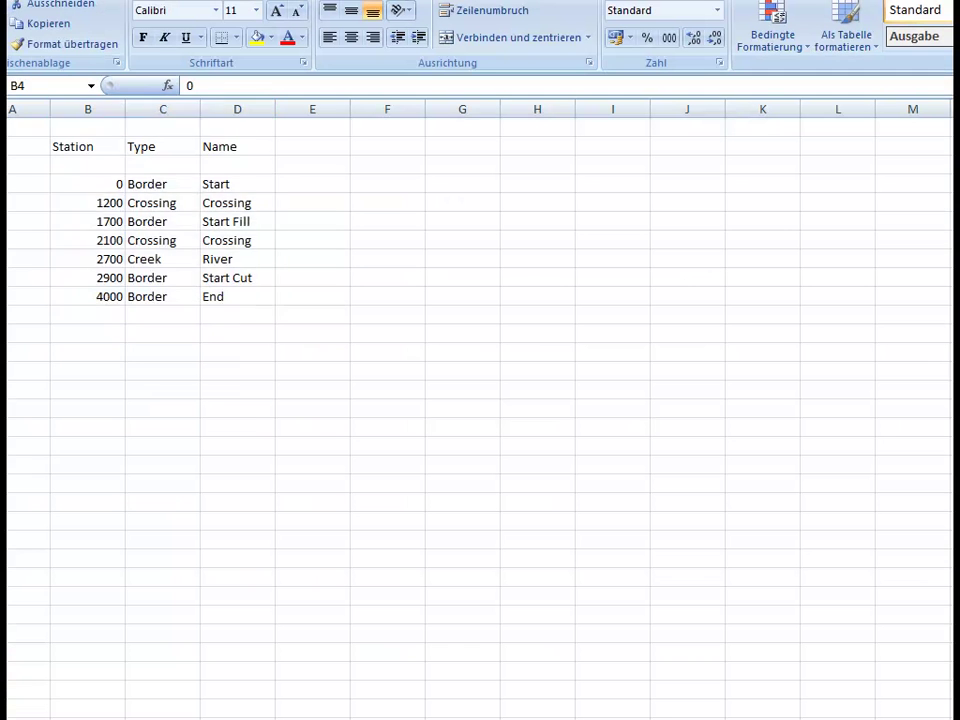
{"action": "left_click_drag", "start_coordinate": [88, 184], "coordinate": [237, 296]}
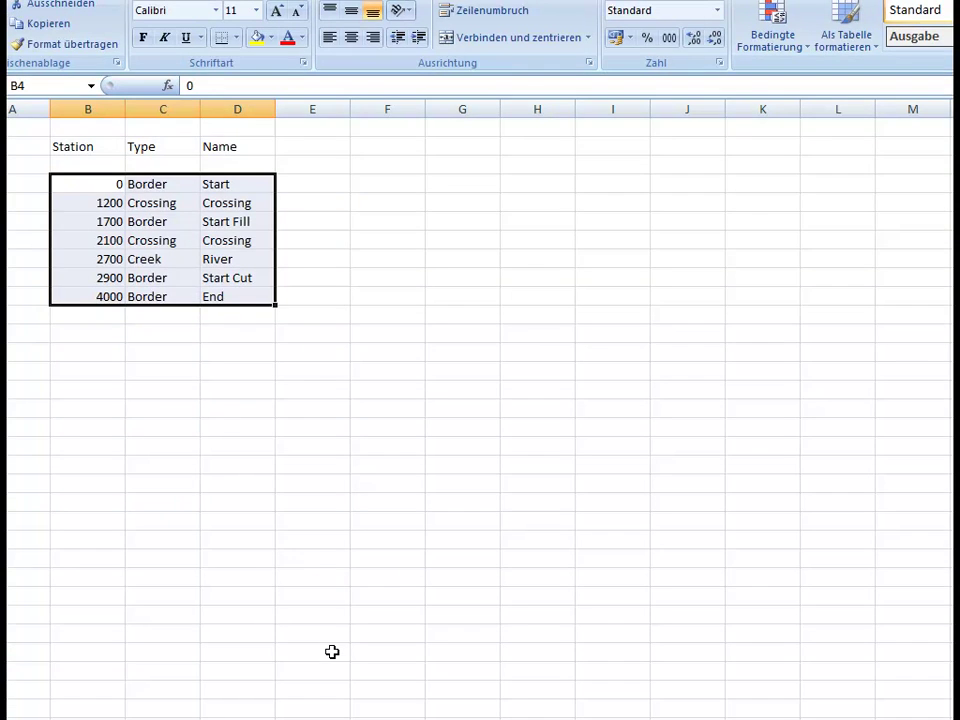
{"action": "key", "text": "ctrl+c"}
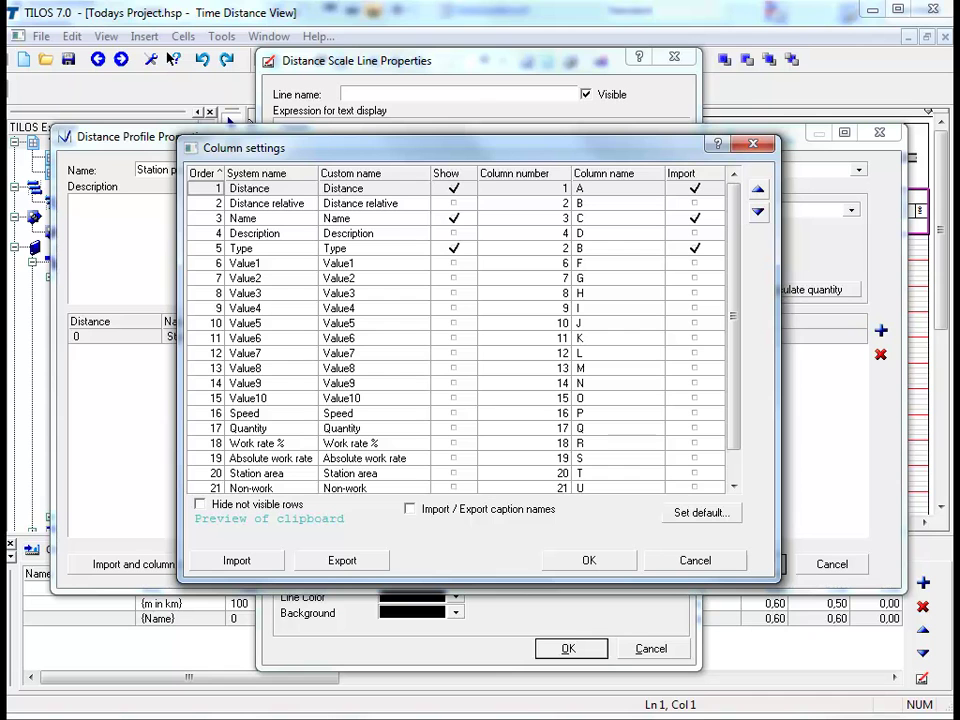
{"action": "left_click", "coordinate": [240, 561]}
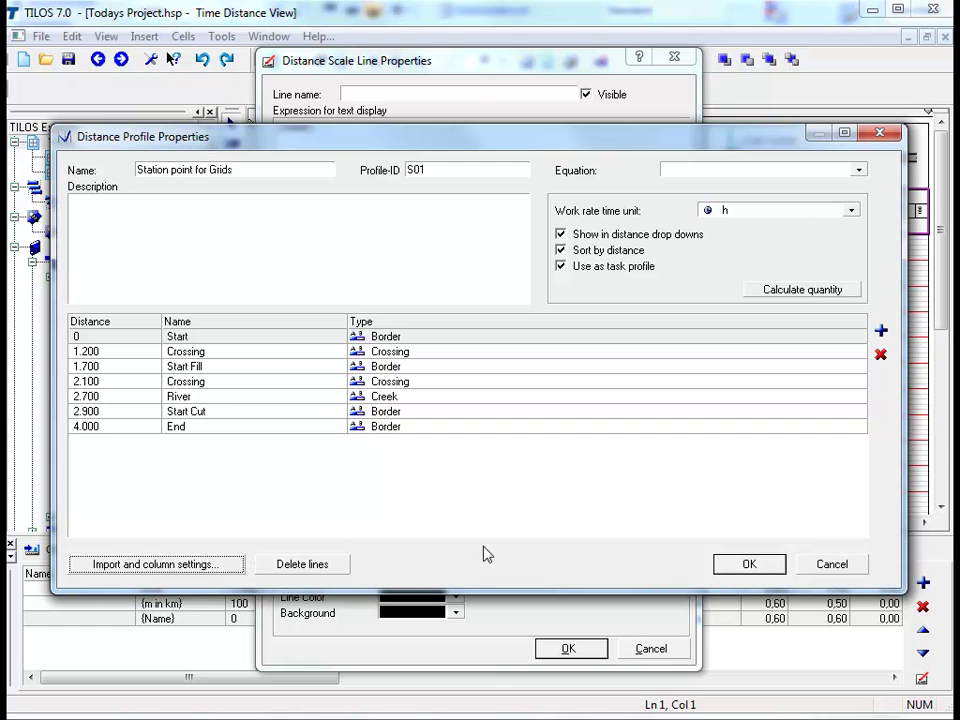
{"action": "left_click", "coordinate": [783, 565]}
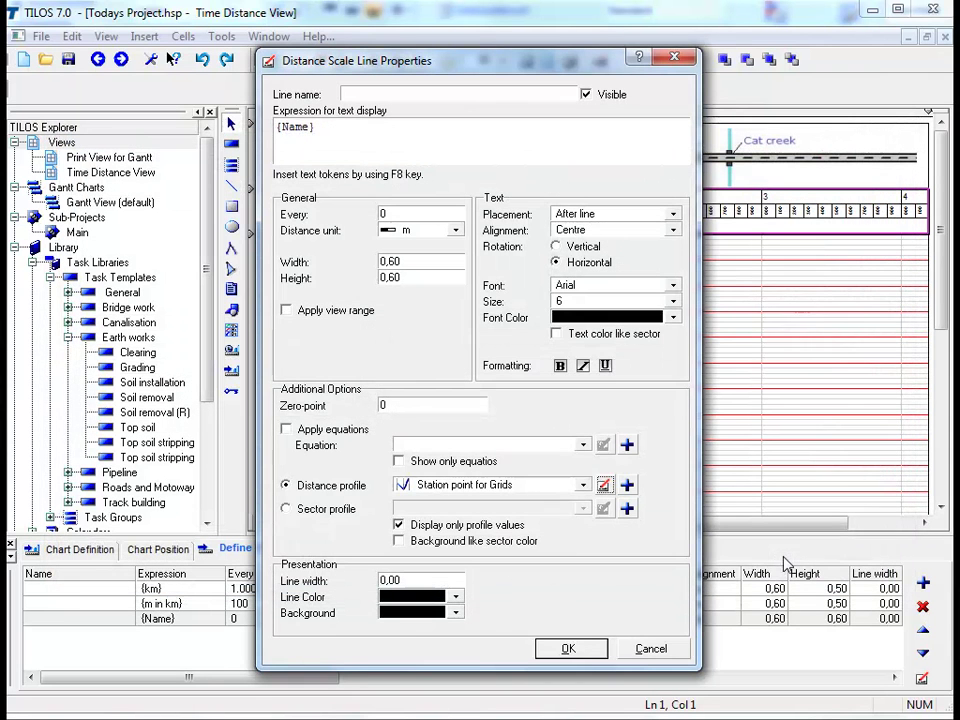
{"action": "left_click", "coordinate": [591, 655]}
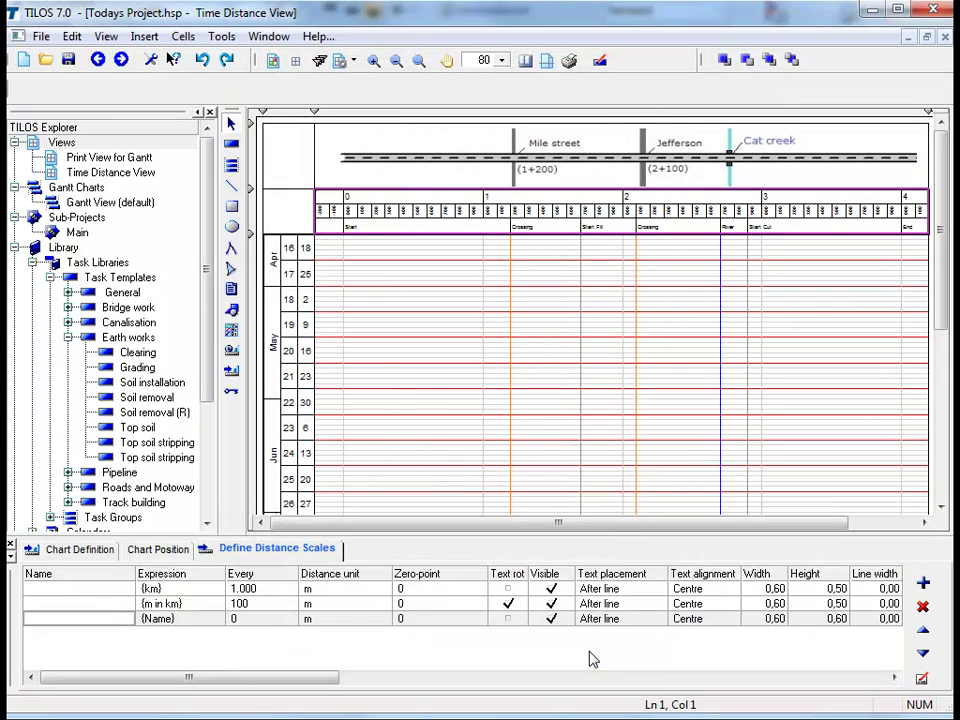